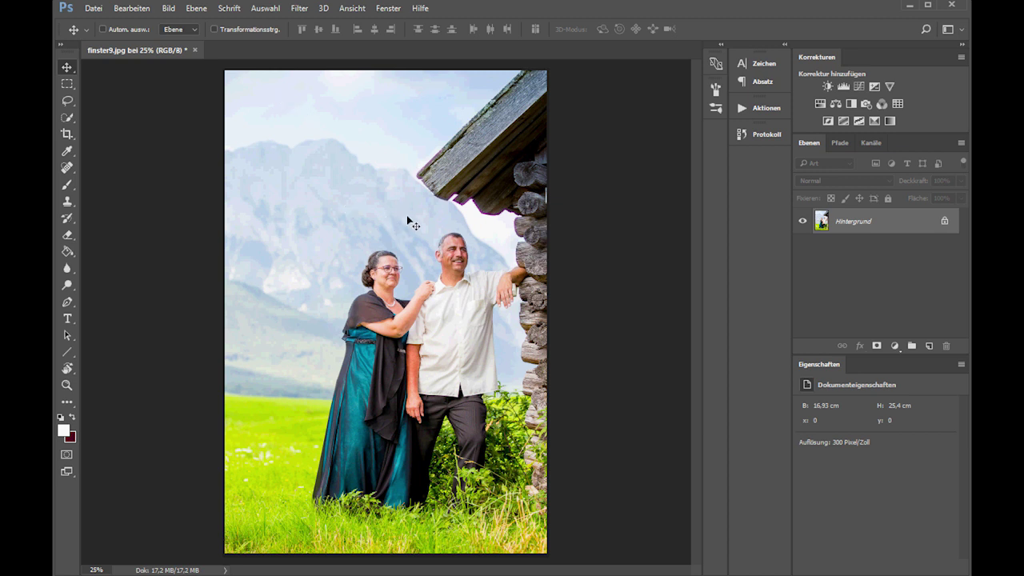
Step: Create a new blank white document, 4000 × 2000 px at 300 ppi, from File > New
click(94, 8)
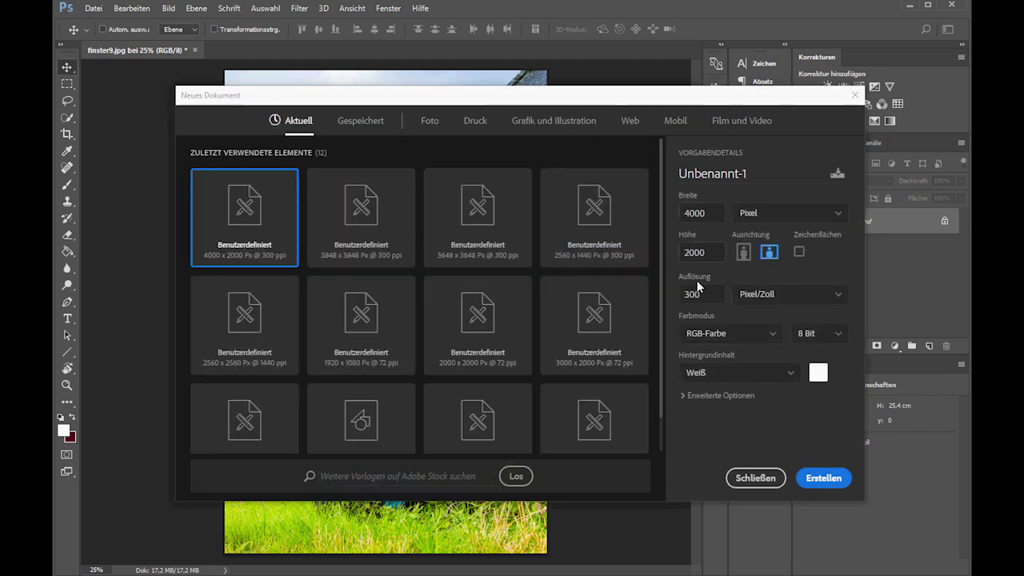
click(828, 479)
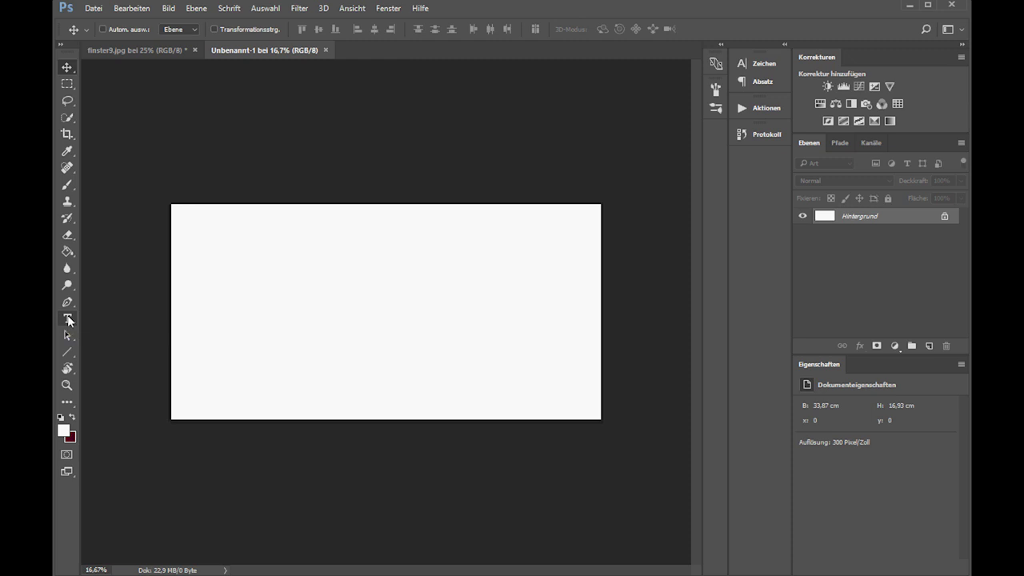
Step: Type 'click & smile' in a text box across the top and enlarge it to 144 pt
click(68, 320)
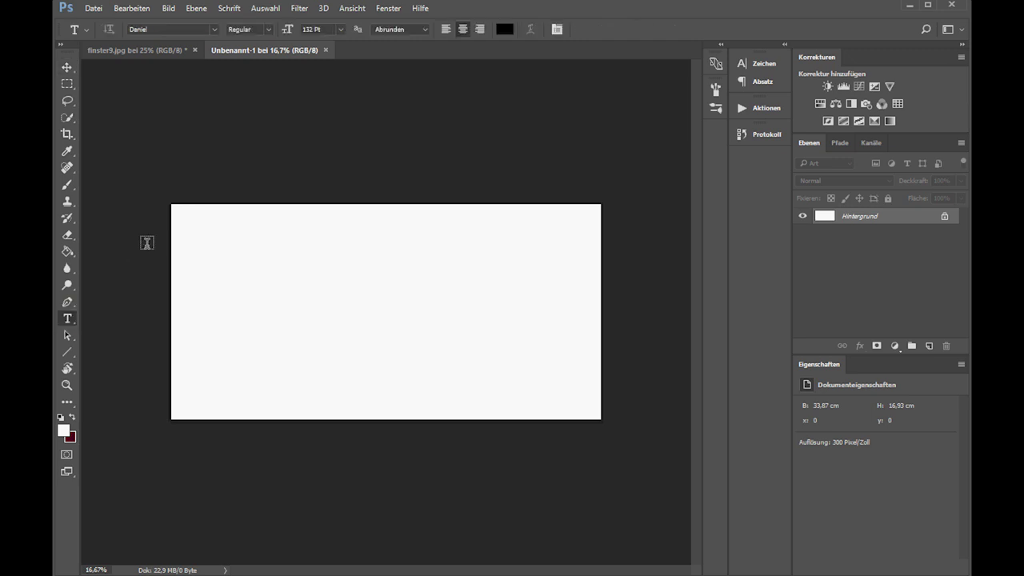
drag(182, 221, 580, 320)
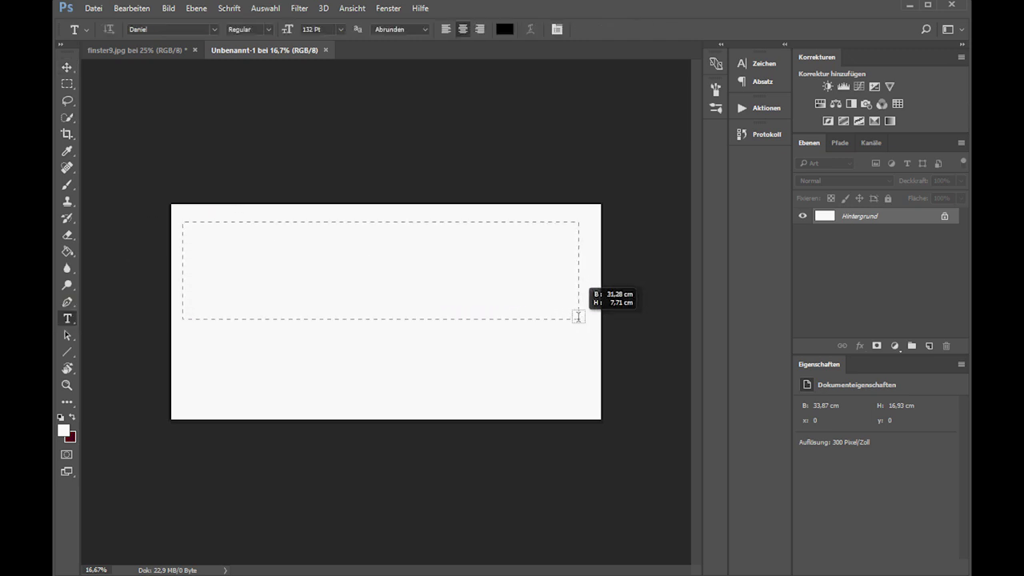
text(cl)
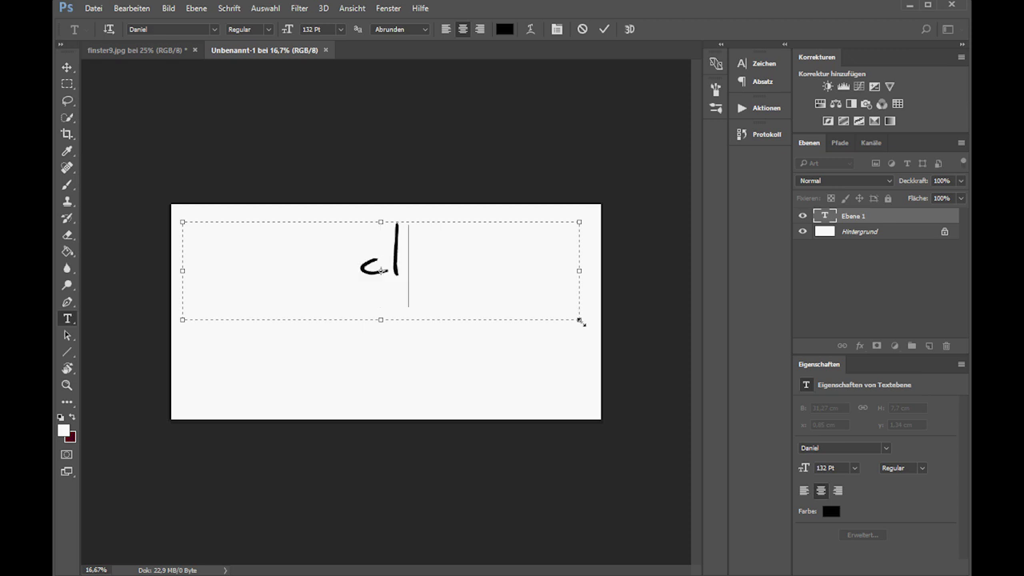
text(ick & s mile)
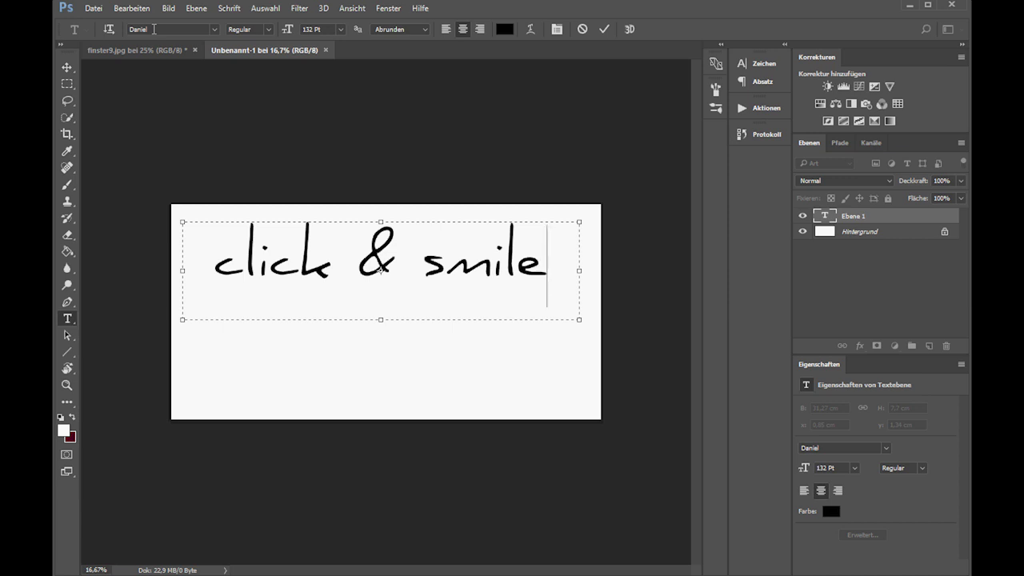
drag(550, 250, 221, 251)
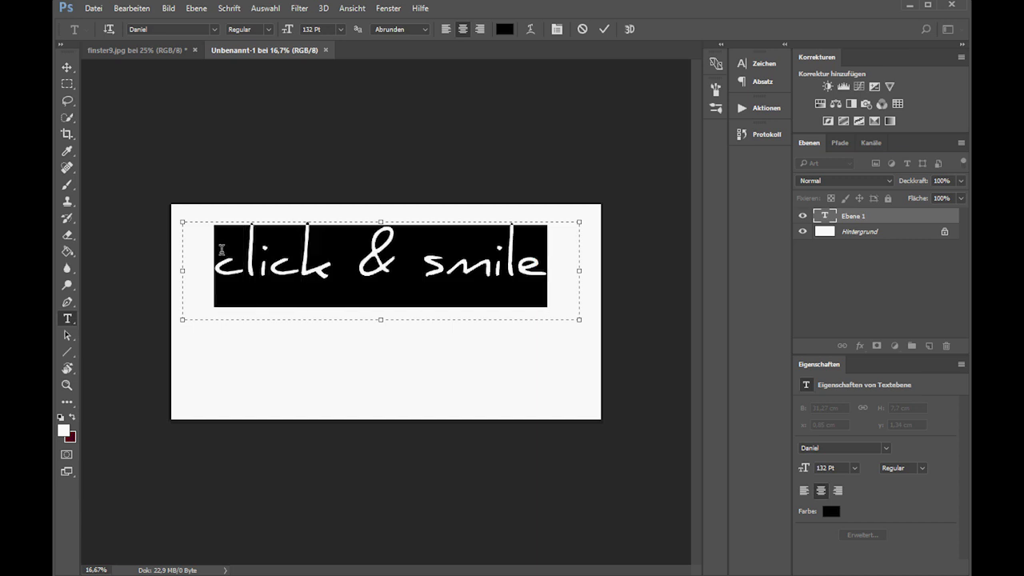
drag(289, 30, 303, 35)
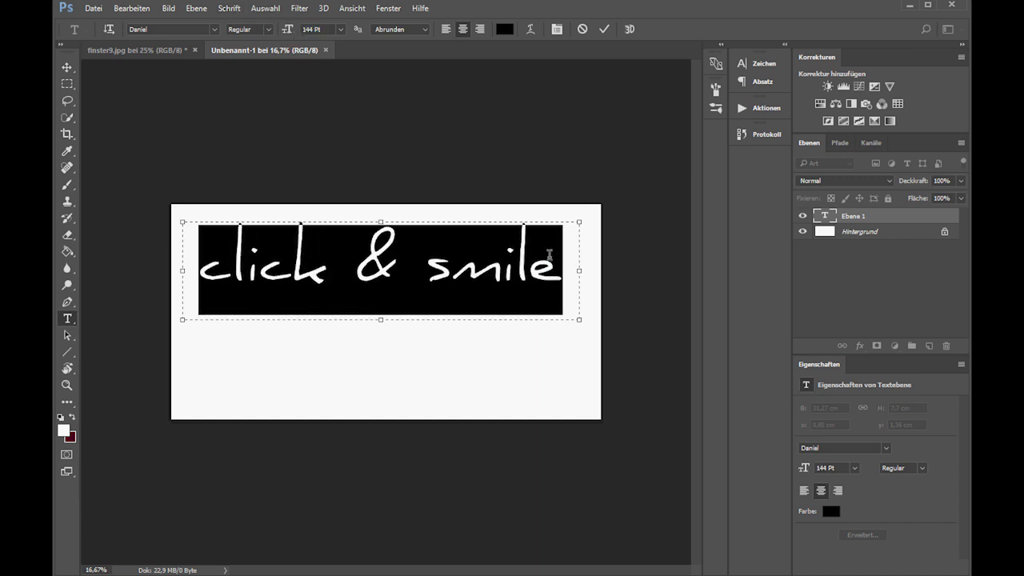
click(550, 254)
click(70, 65)
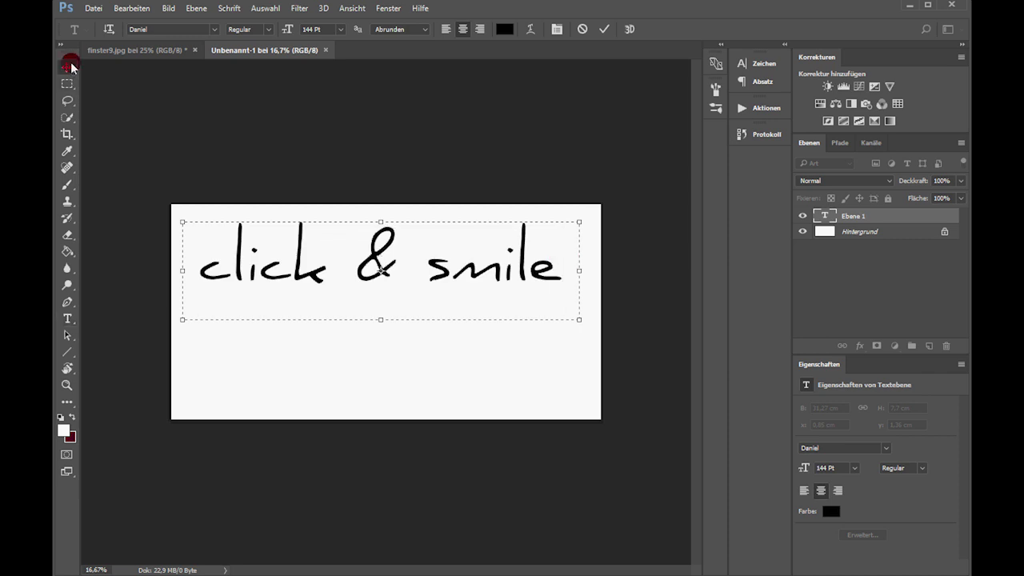
Step: Type 'photography' in a second text box below 'click & smile'
click(68, 318)
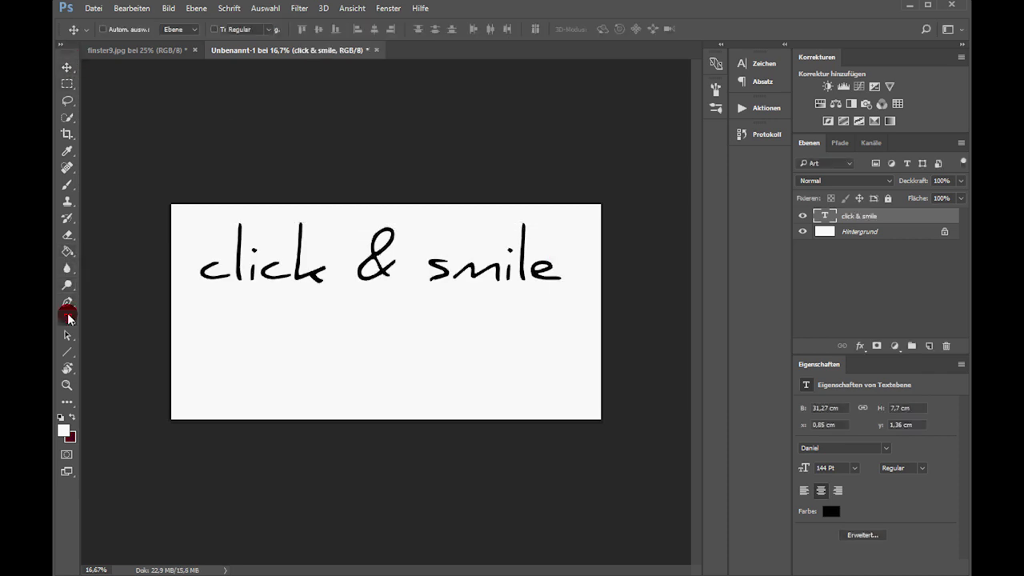
drag(197, 296, 531, 388)
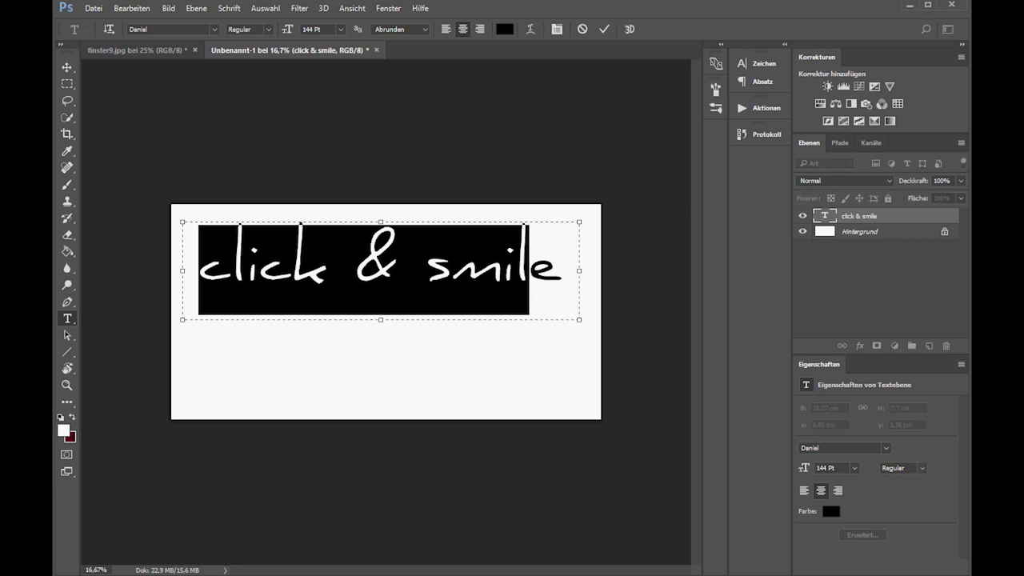
click(68, 318)
drag(199, 328, 563, 393)
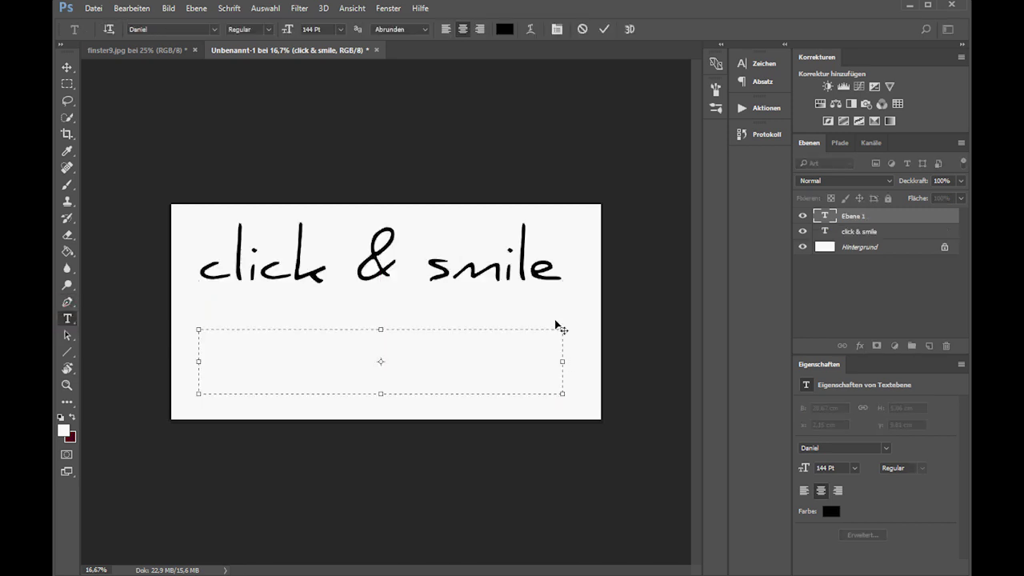
text(photohgr)
key(BackSpace)
key(BackSpace)
key(BackSpace)
text(grap)
key(BackSpace)
text(-)
Step: Widen the 'photography' box, then move it up and centre it under 'click & smile'
drag(564, 361, 578, 362)
click(66, 66)
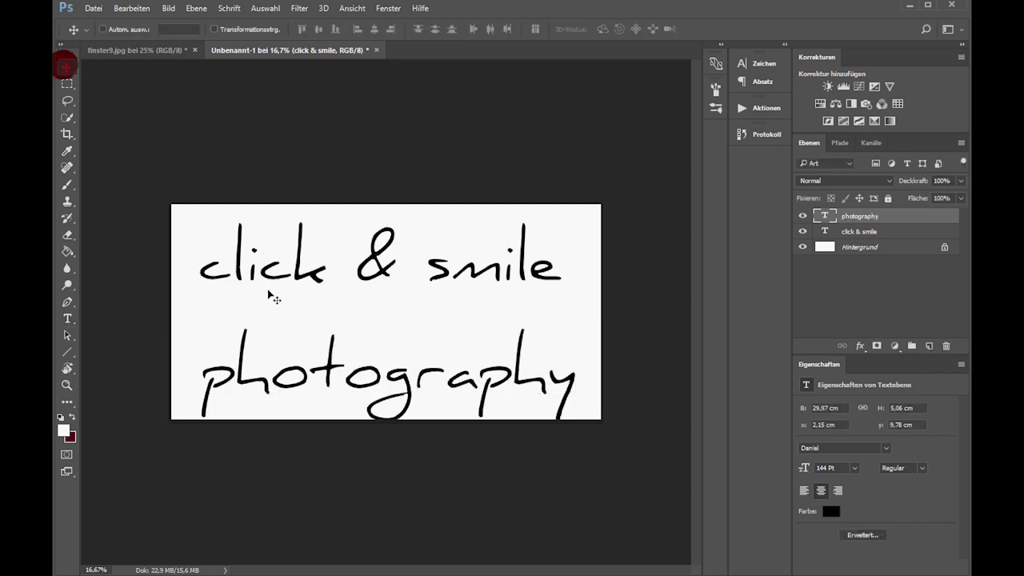
drag(316, 358, 316, 338)
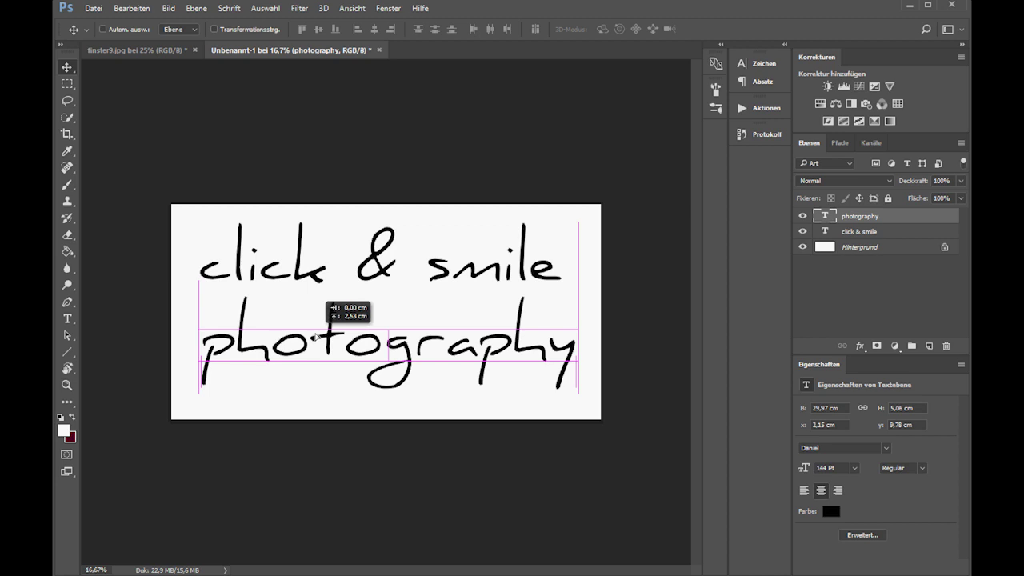
drag(315, 337, 313, 336)
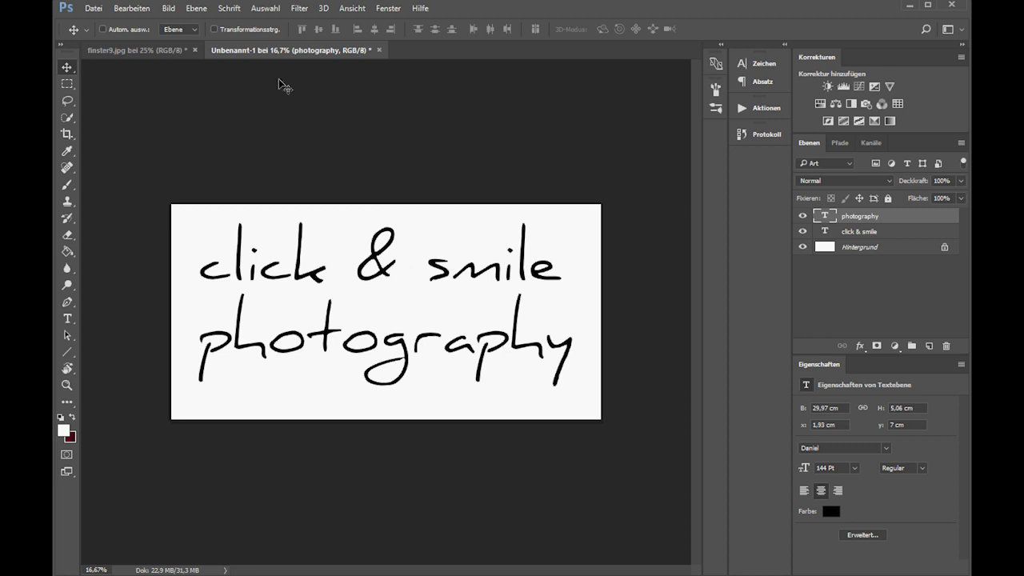
Step: Delete the white Hintergrund layer so both text layers sit on transparency
click(870, 245)
key(Delete)
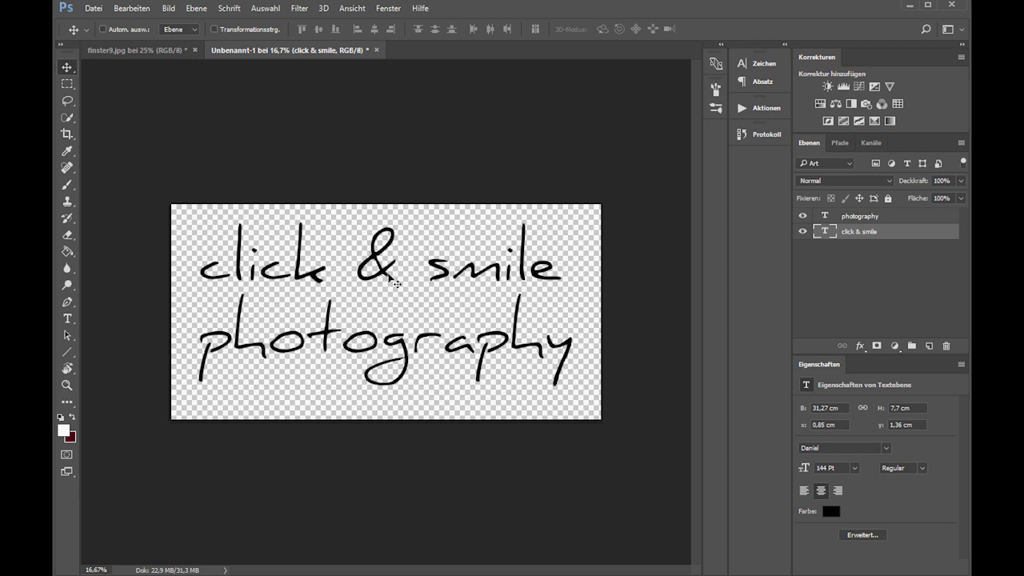
Step: Save the watermark document as wasserzeichen
click(96, 9)
click(140, 150)
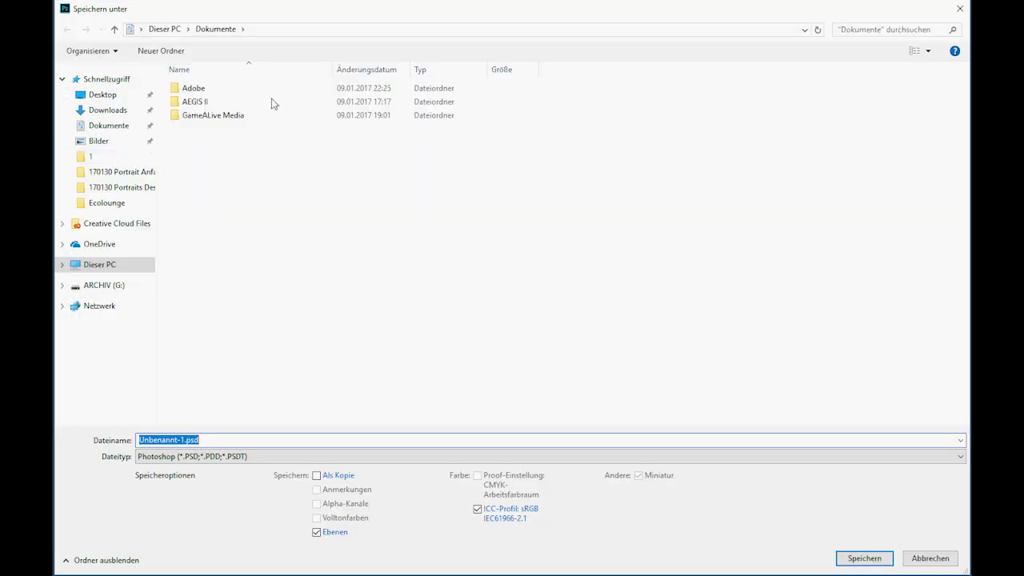
click(210, 439)
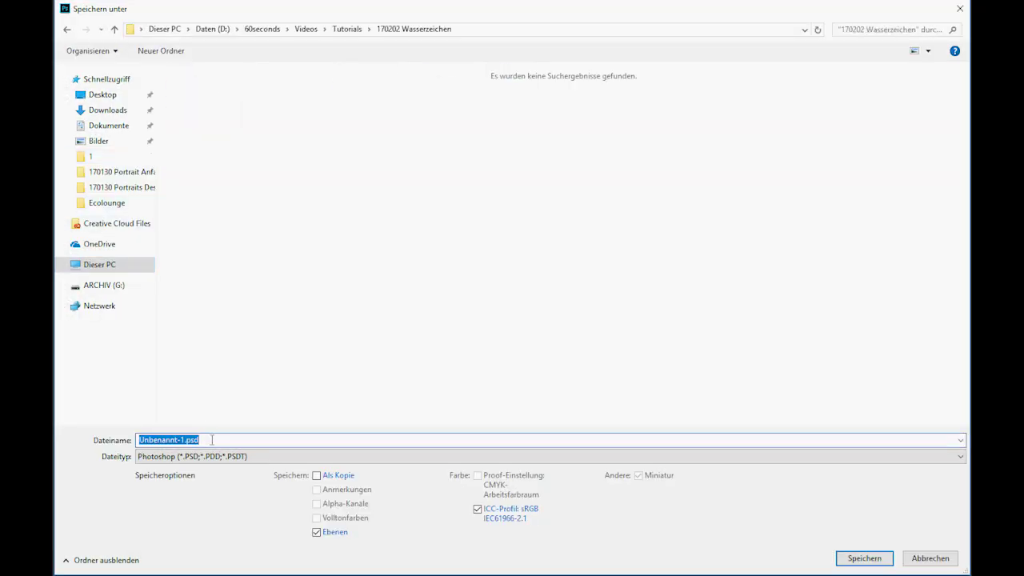
text(wasserzeichen)
key(Return)
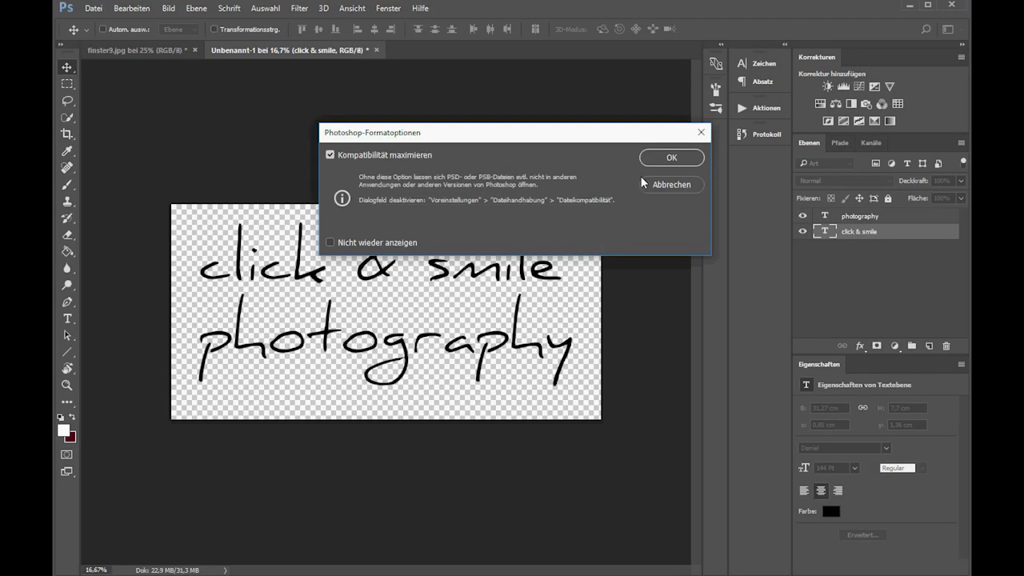
click(648, 156)
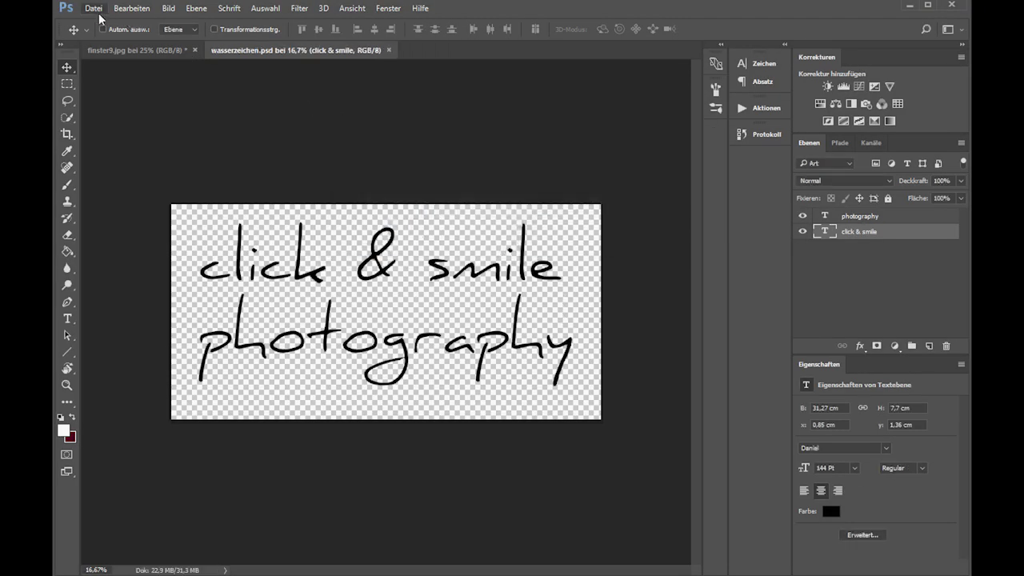
Step: Save a PNG copy named wasserzeichen.png, accepting the PNG options
click(94, 9)
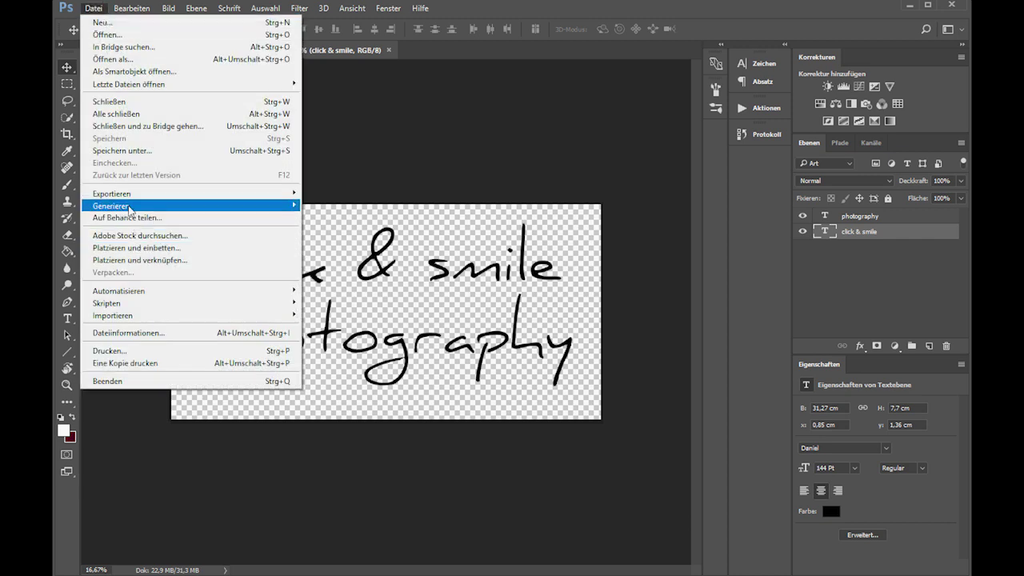
click(131, 151)
click(199, 457)
click(202, 407)
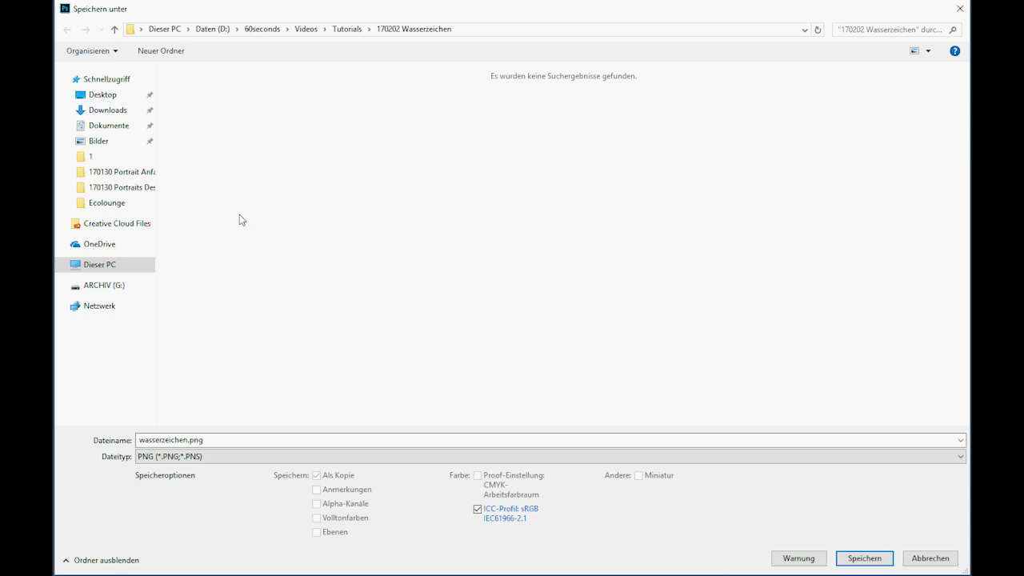
click(215, 440)
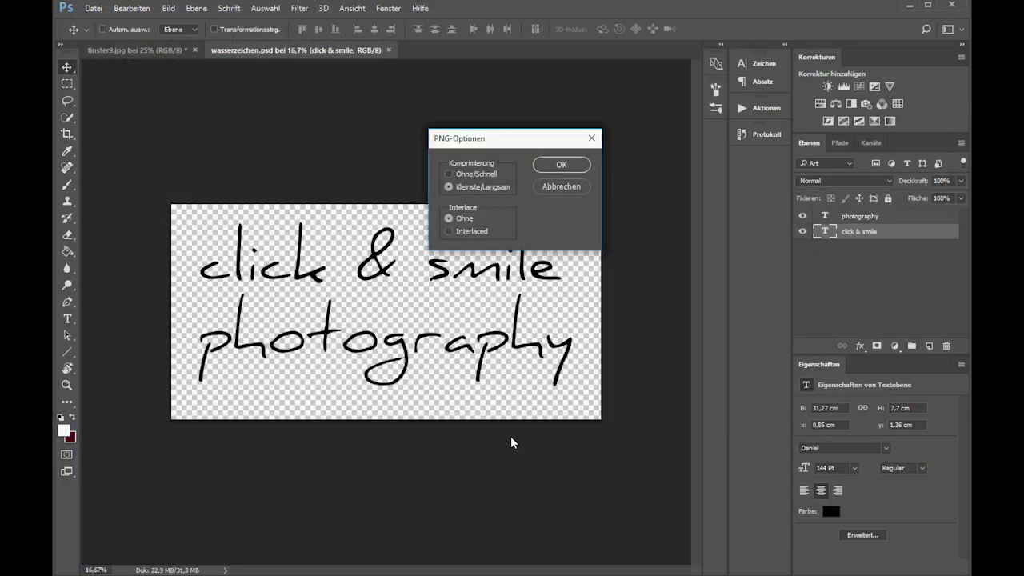
click(561, 166)
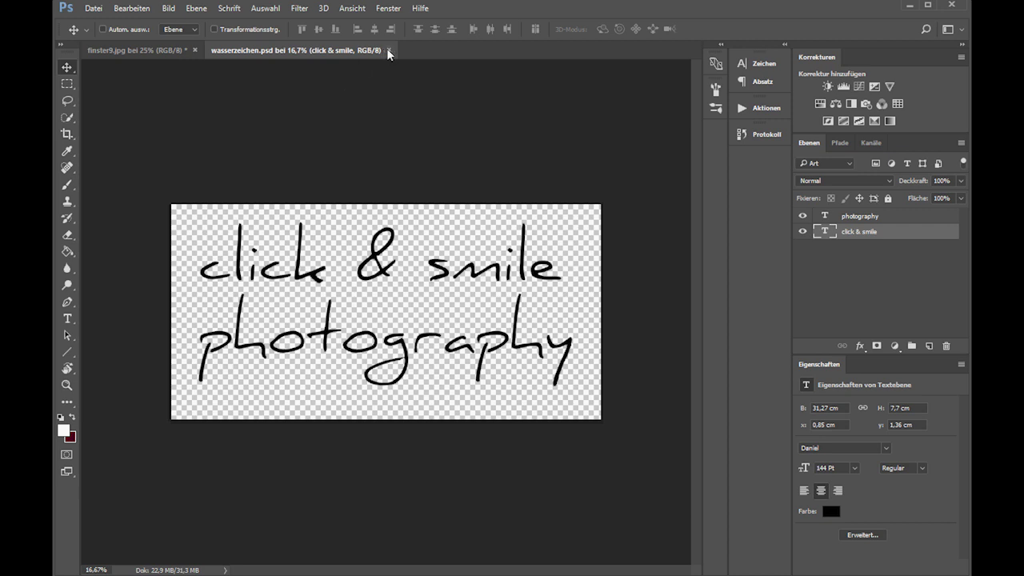
Step: Open wasserzeichen.png, select the whole watermark, and return to the finster9.jpg couple photo
click(161, 53)
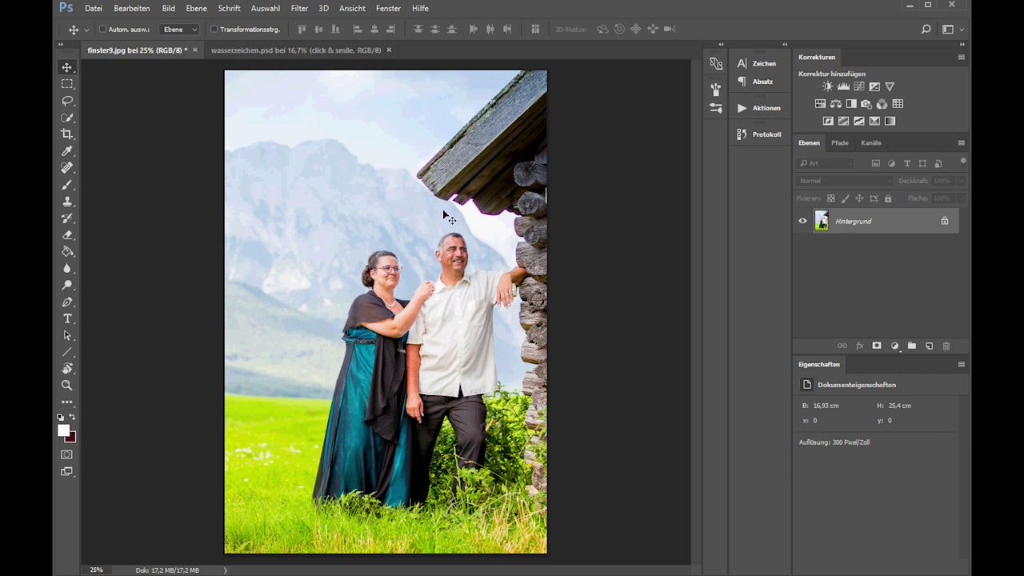
click(93, 8)
click(103, 35)
click(201, 117)
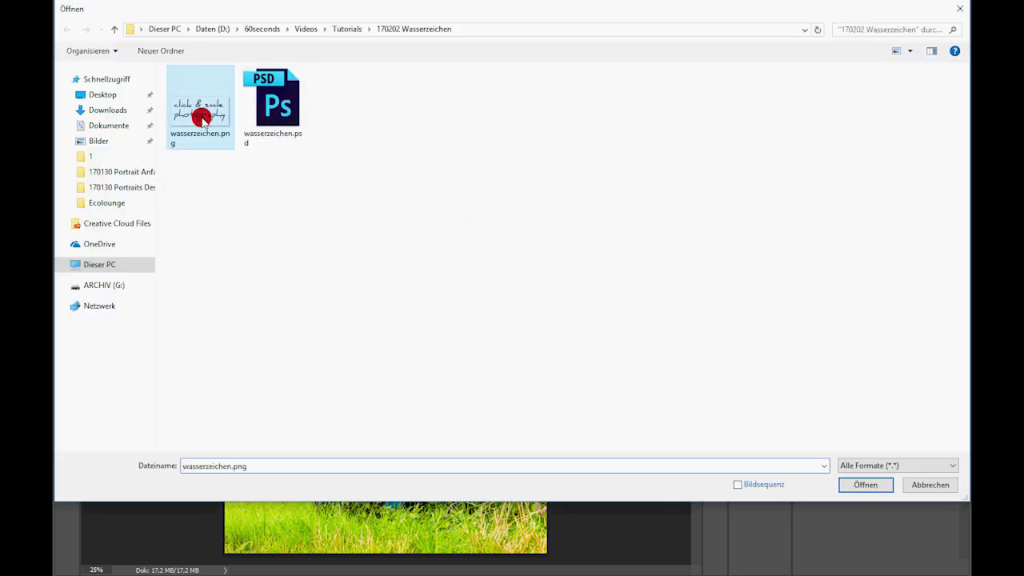
double_click(202, 118)
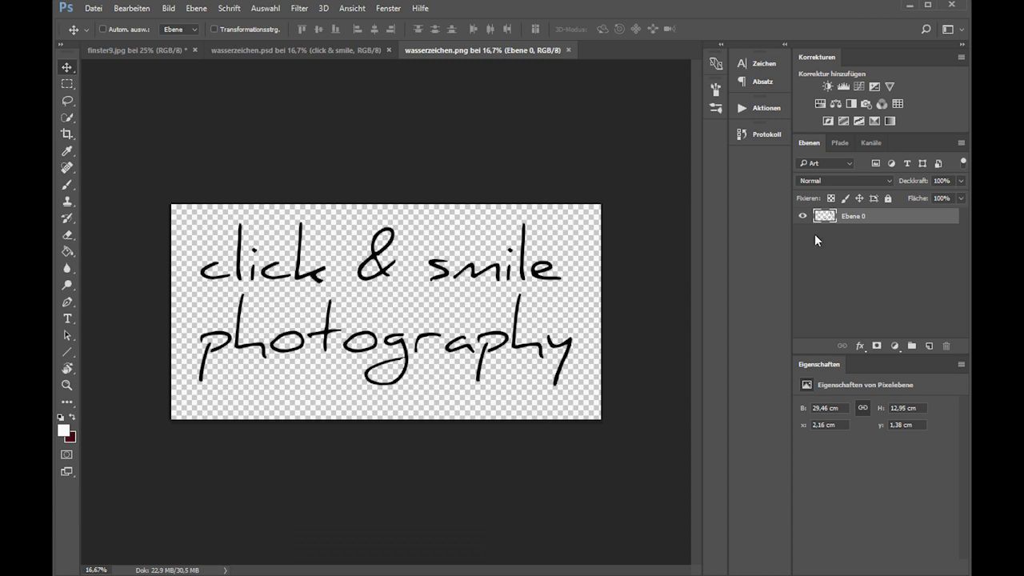
key(ctrl)
key(ctrl+a)
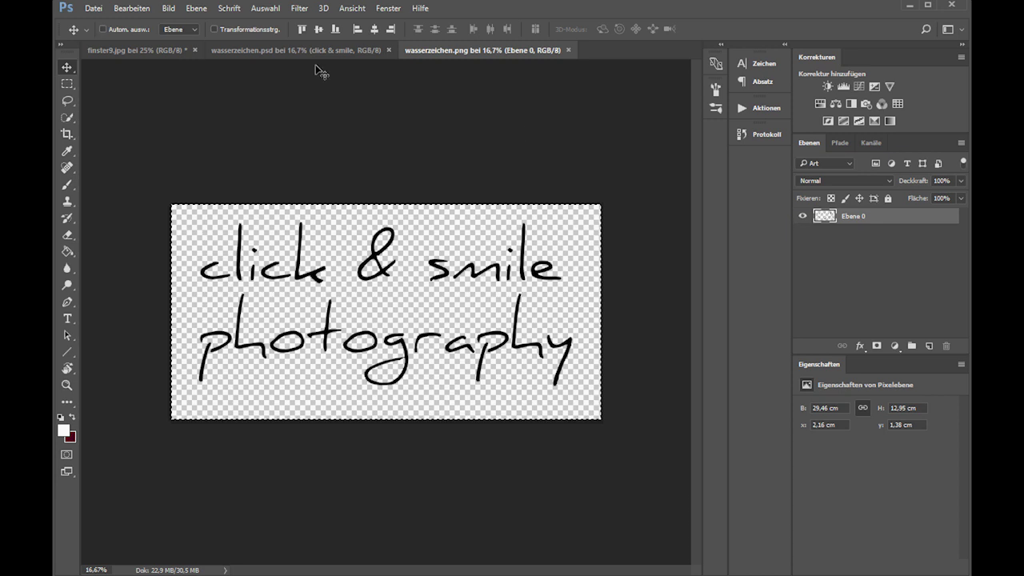
click(156, 50)
Step: Paste the watermark onto the photo and scale it down with Free Transform
key(ctrl+v)
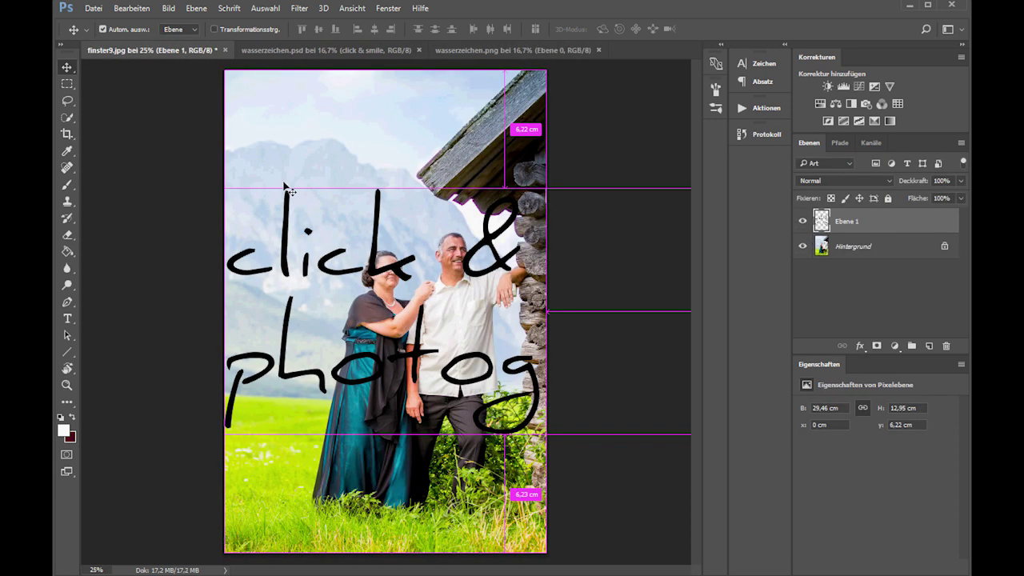
key(ctrl+t)
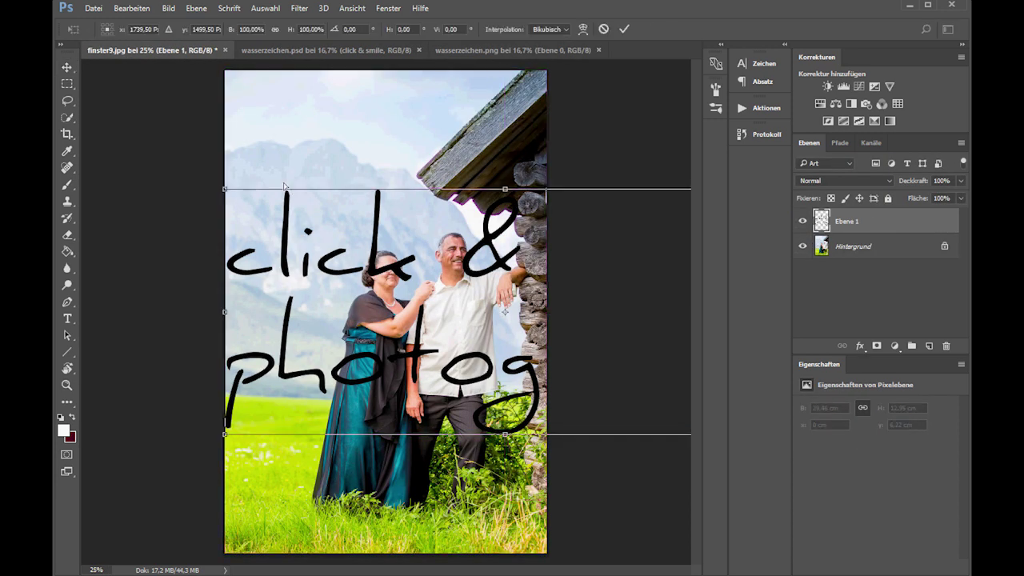
key(ctrl+minus)
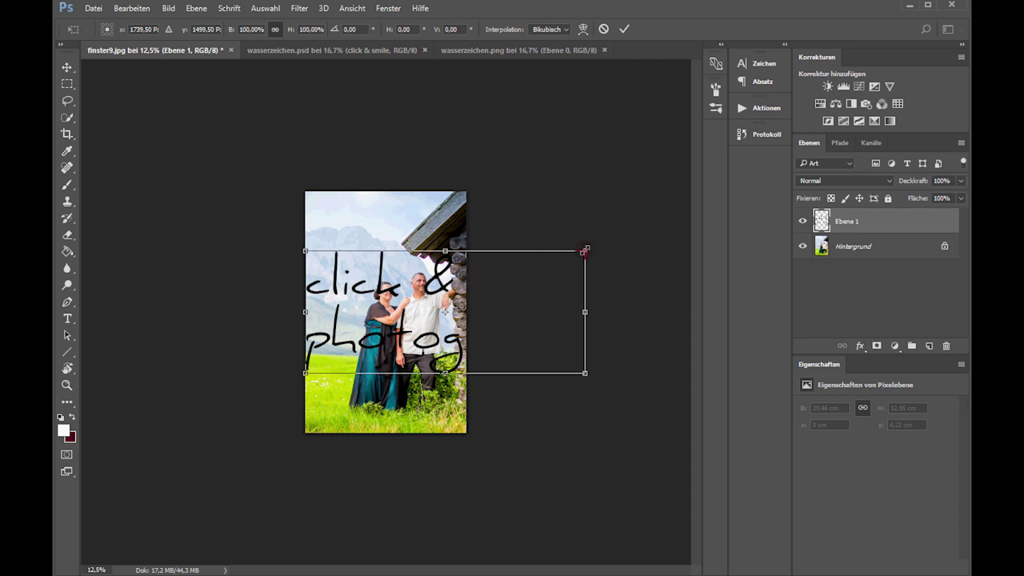
drag(583, 249, 481, 297)
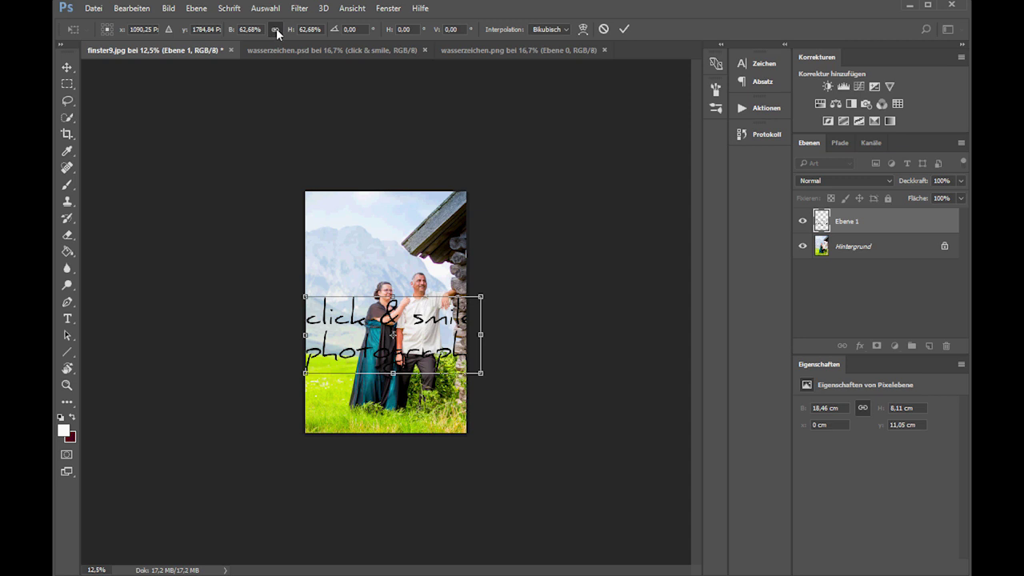
drag(480, 297, 398, 333)
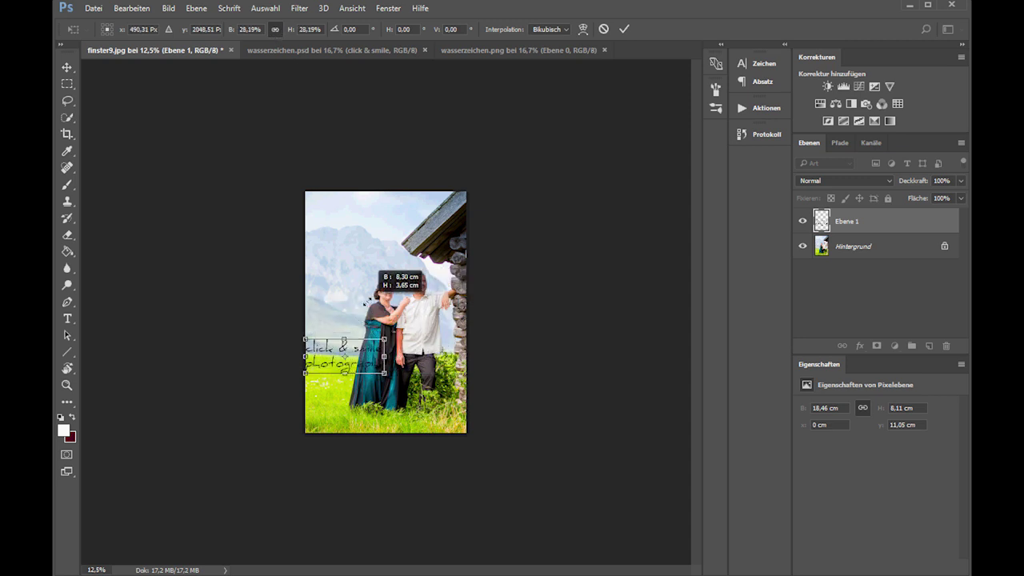
drag(398, 333, 365, 347)
click(67, 68)
click(487, 204)
Step: Move the watermark to the bottom-left and rescale it proportionally to 3,41 × 1,5 cm
drag(325, 366, 336, 416)
key(ctrl+plus)
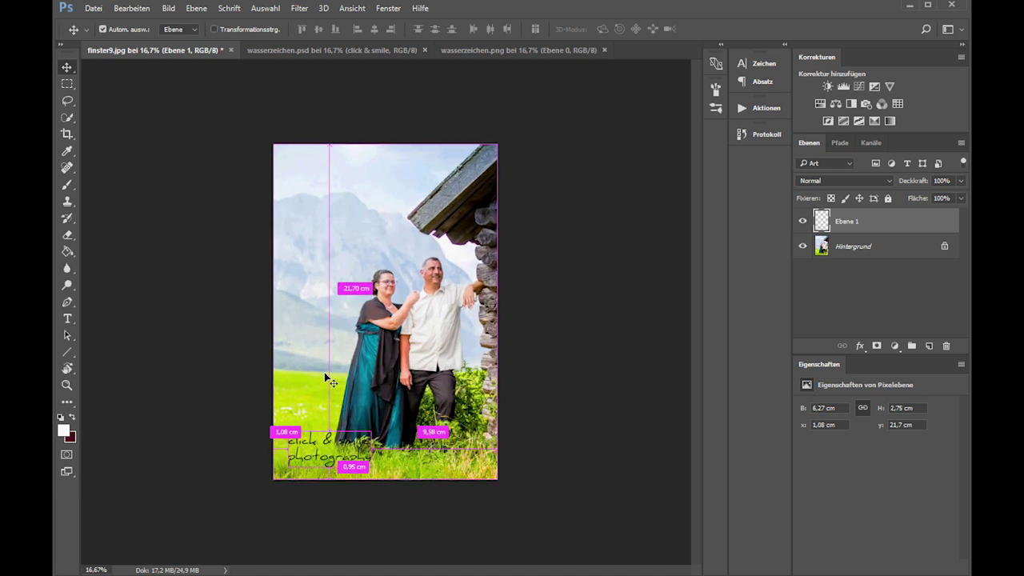
key(ctrl+plus)
key(ctrl+t)
drag(366, 484, 319, 501)
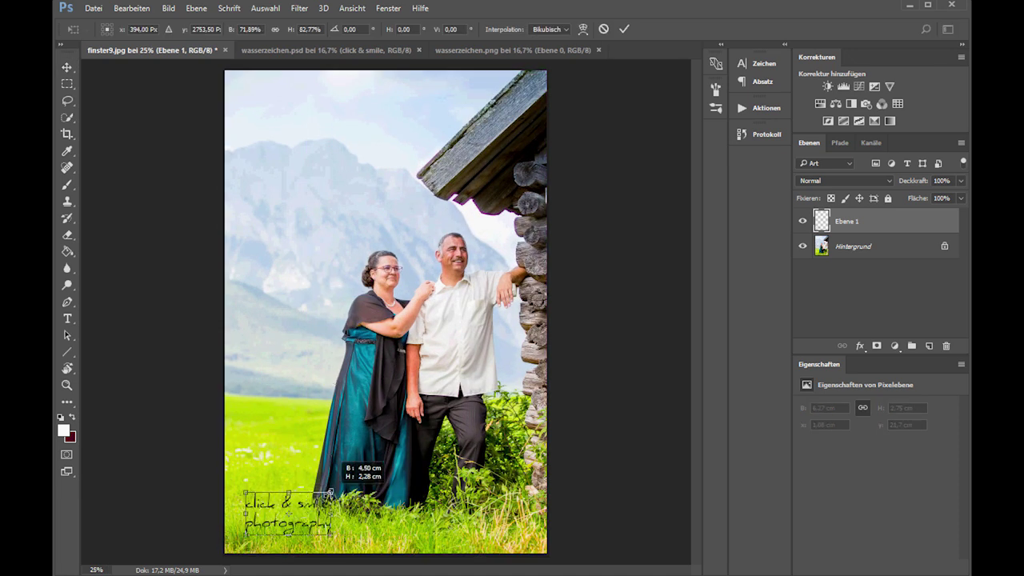
click(275, 30)
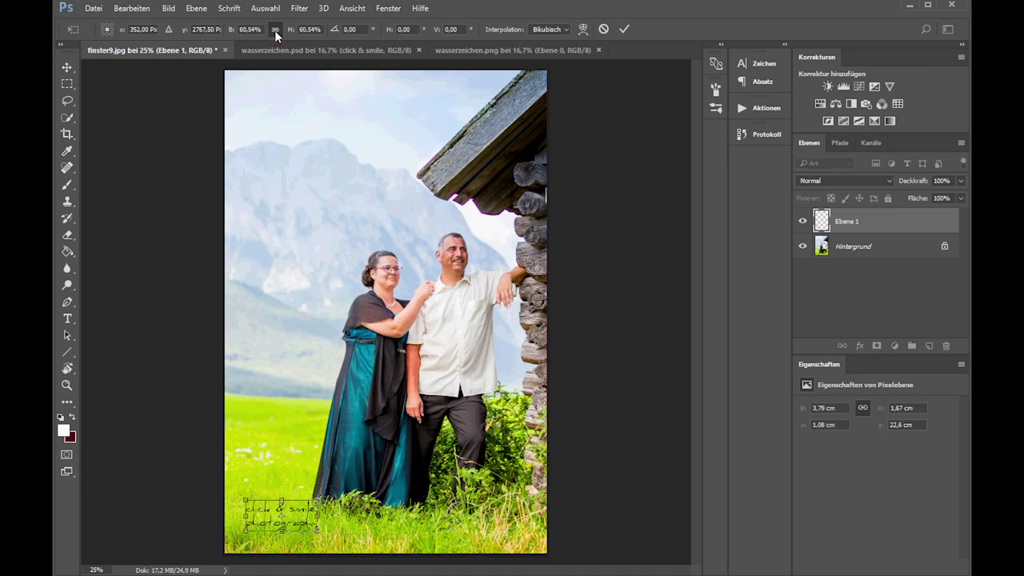
drag(319, 501, 312, 505)
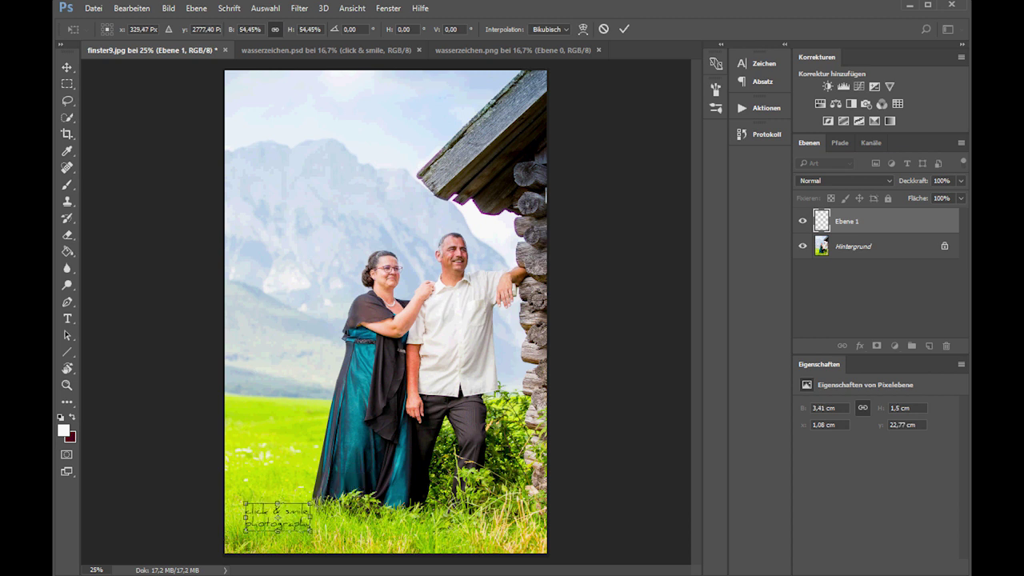
key(v)
click(481, 203)
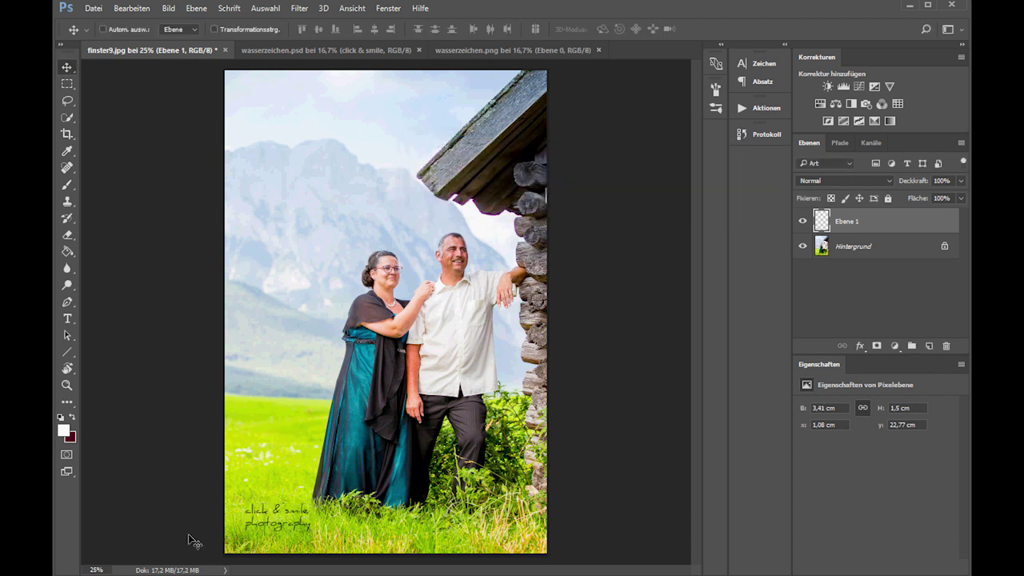
Step: Drag the watermark a little down and left into the photo's bottom-left corner
drag(257, 519, 250, 526)
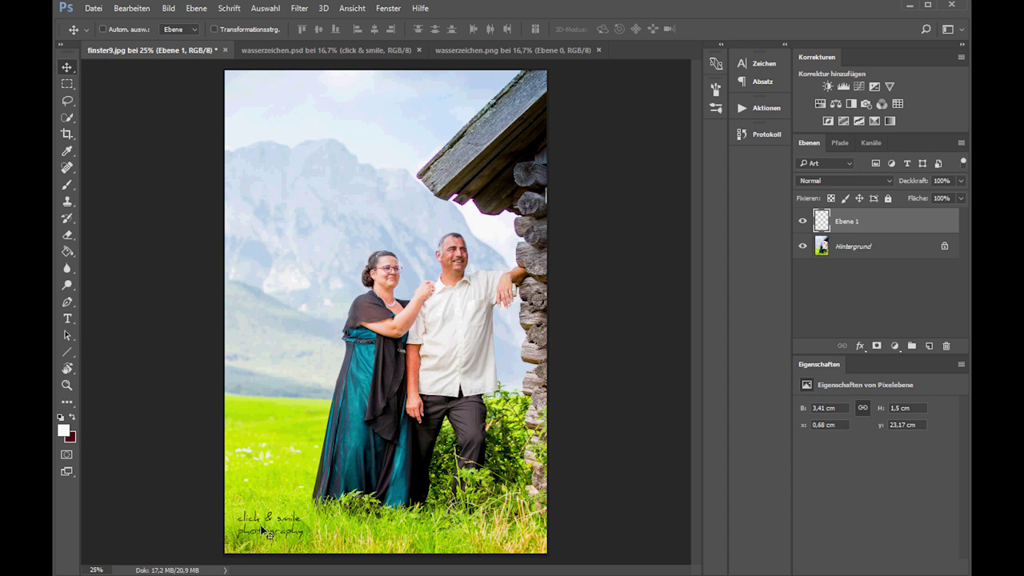
Step: Lower the watermark layer's Deckkraft to 57%
click(962, 181)
drag(960, 196, 952, 199)
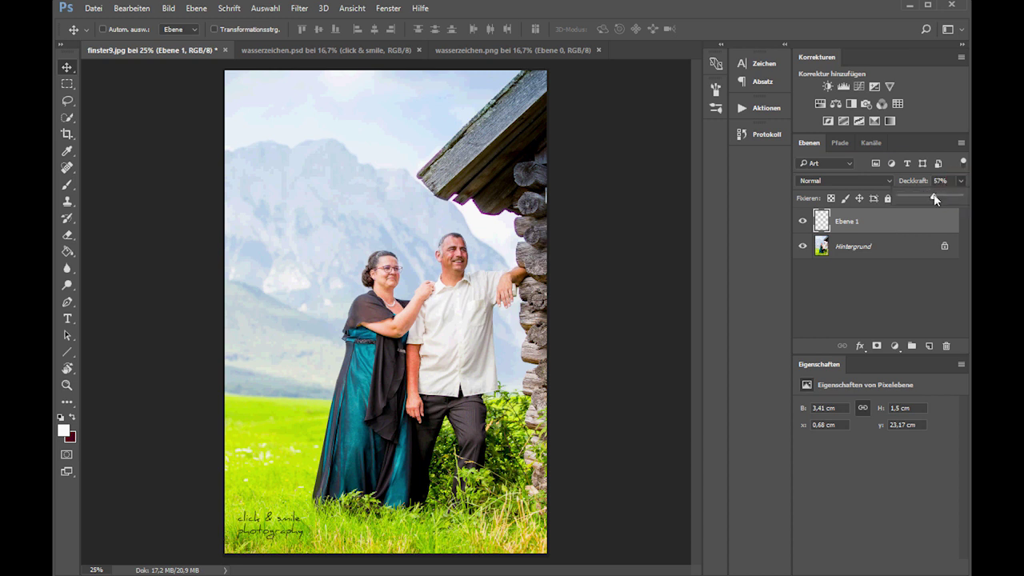